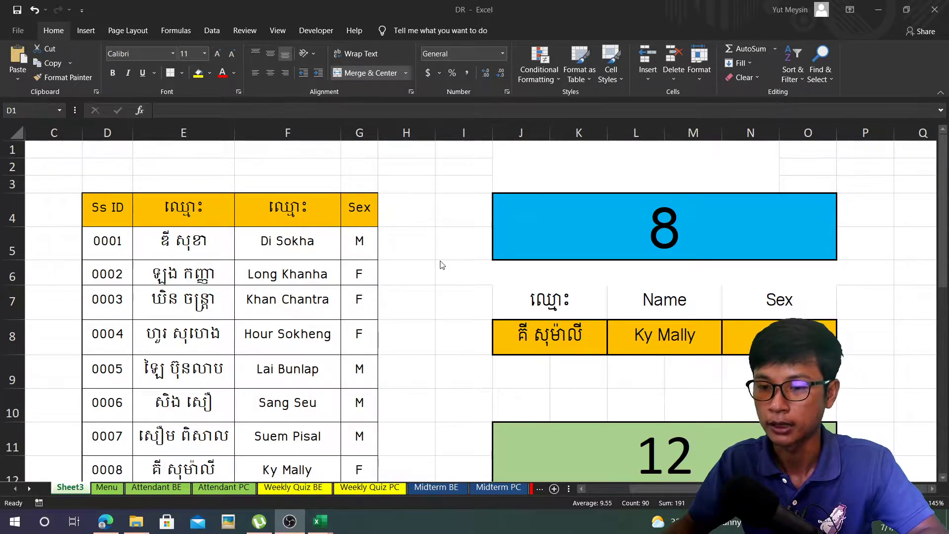
Enter student ID 3 in the blue box to test the name lookups.
{"action": "scroll", "coordinate": [439, 275], "scroll_direction": "down", "scroll_amount": 2}
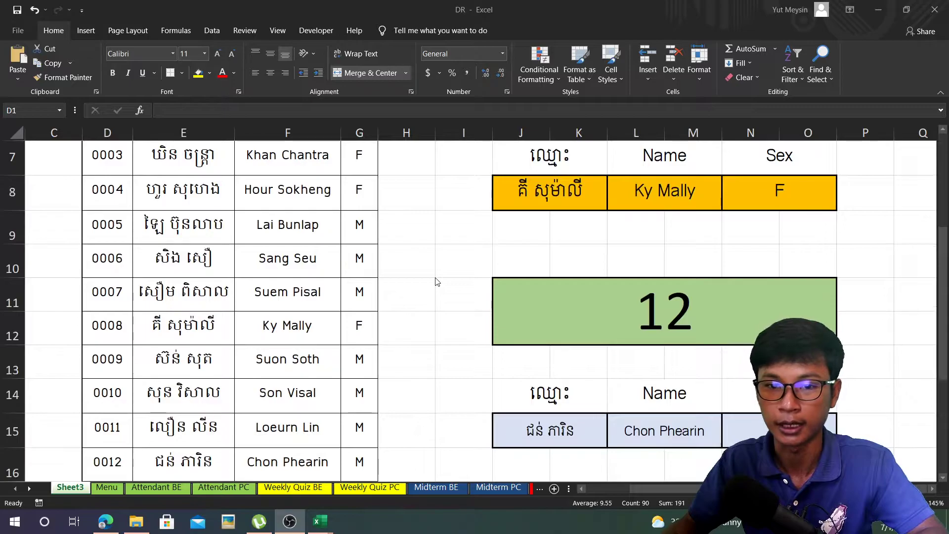
{"action": "scroll", "coordinate": [437, 282], "scroll_direction": "up", "scroll_amount": 1}
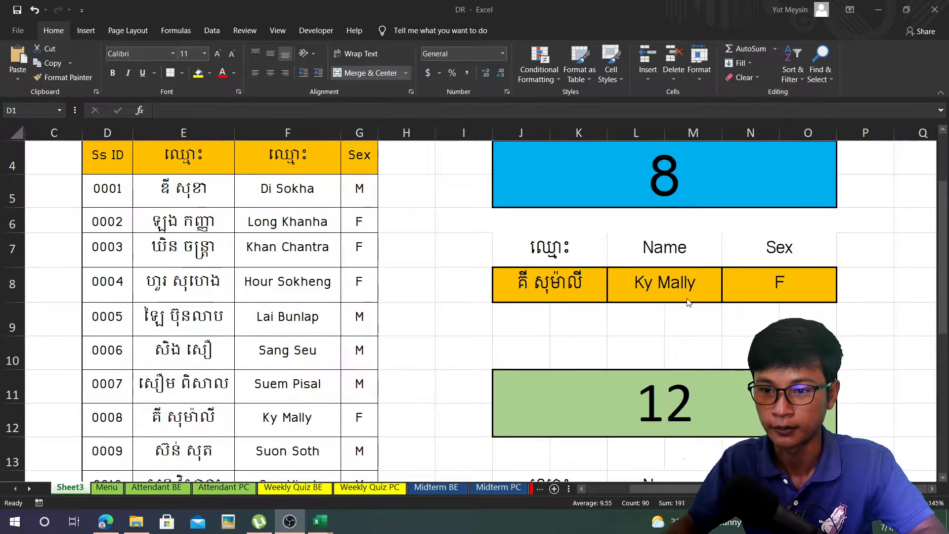
{"action": "scroll", "coordinate": [717, 255], "scroll_direction": "down", "scroll_amount": 2}
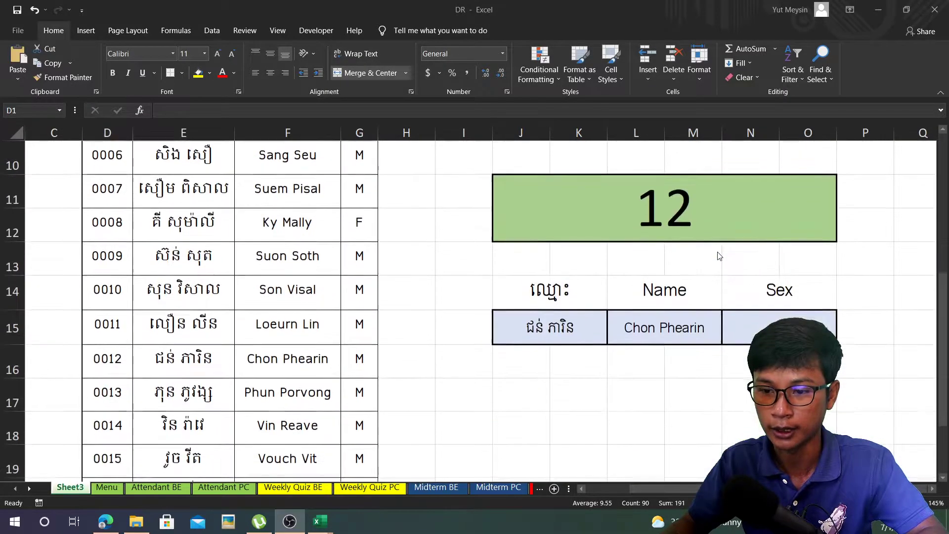
{"action": "scroll", "coordinate": [719, 256], "scroll_direction": "up", "scroll_amount": 1}
{"action": "scroll", "coordinate": [720, 257], "scroll_direction": "up", "scroll_amount": 1}
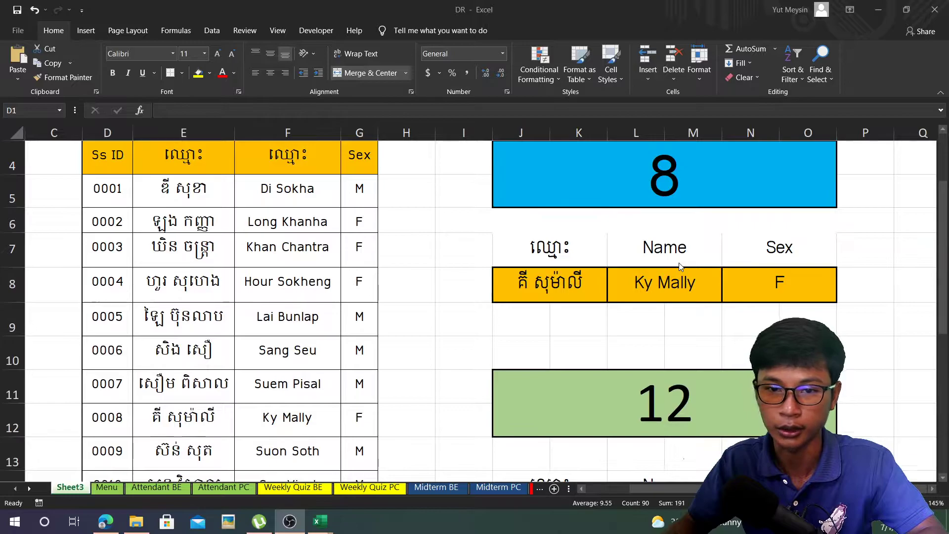
{"action": "scroll", "coordinate": [680, 267], "scroll_direction": "up", "scroll_amount": 1}
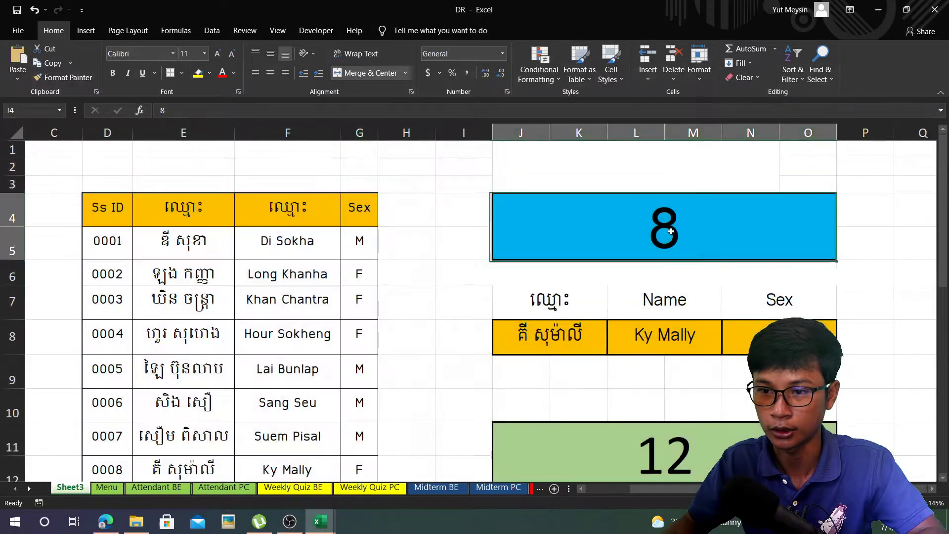
{"action": "left_click", "coordinate": [687, 230]}
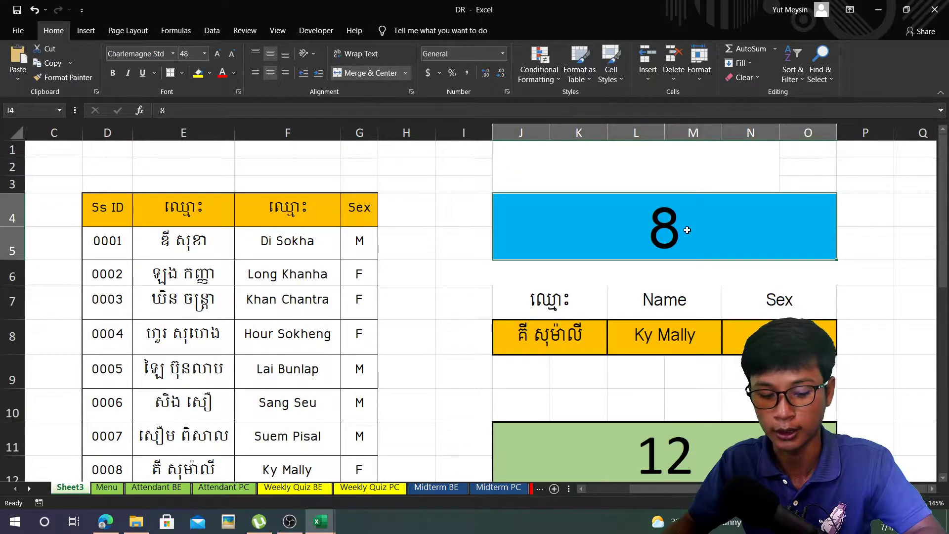
{"action": "double_click", "coordinate": [687, 230]}
{"action": "type", "text": "3"}
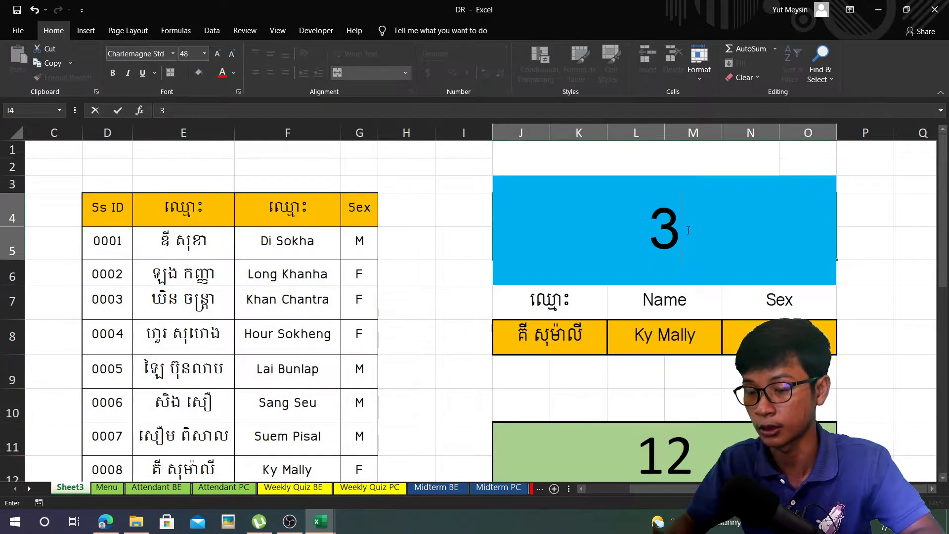
{"action": "key", "text": "Return"}
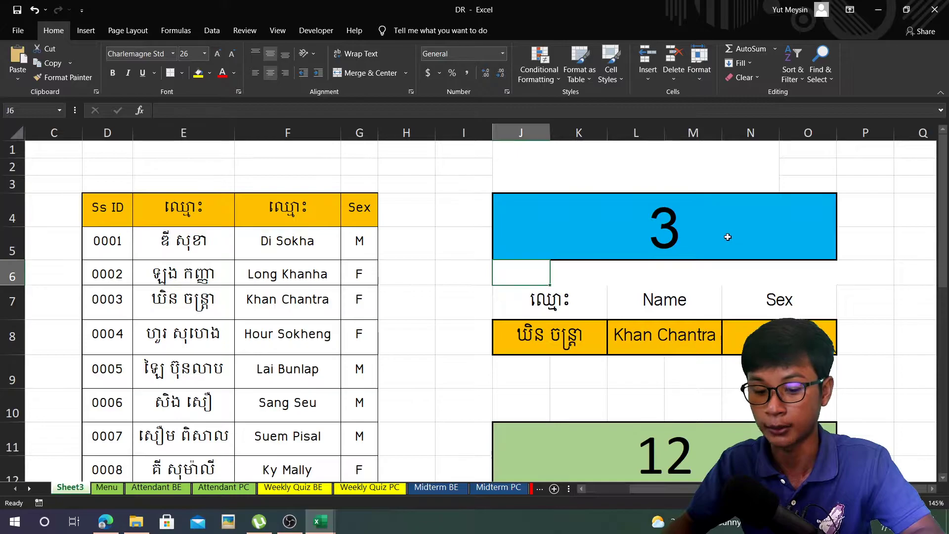
Try student IDs 18 and 01, then settle on ID 10.
{"action": "left_click", "coordinate": [728, 237]}
{"action": "double_click", "coordinate": [729, 238]}
{"action": "type", "text": "18"}
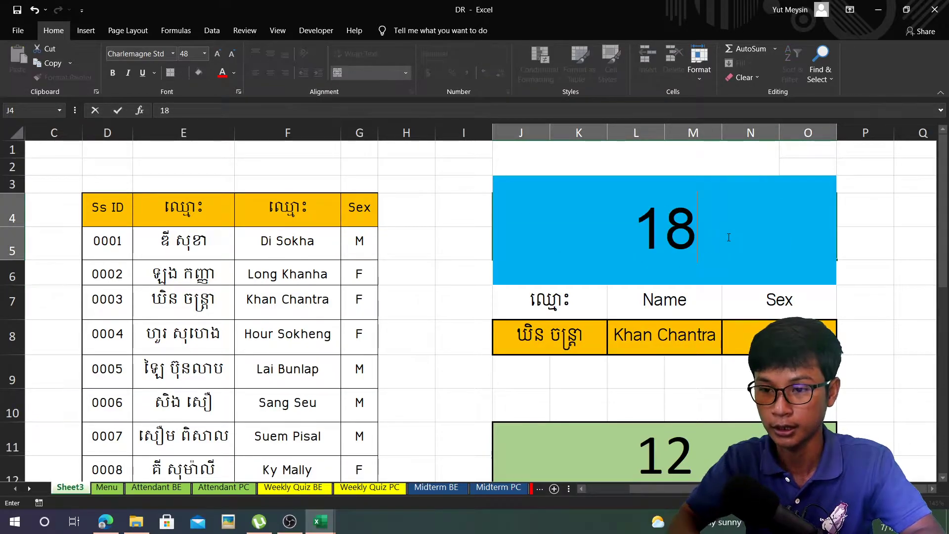
{"action": "key", "text": "Return"}
{"action": "left_click", "coordinate": [706, 241]}
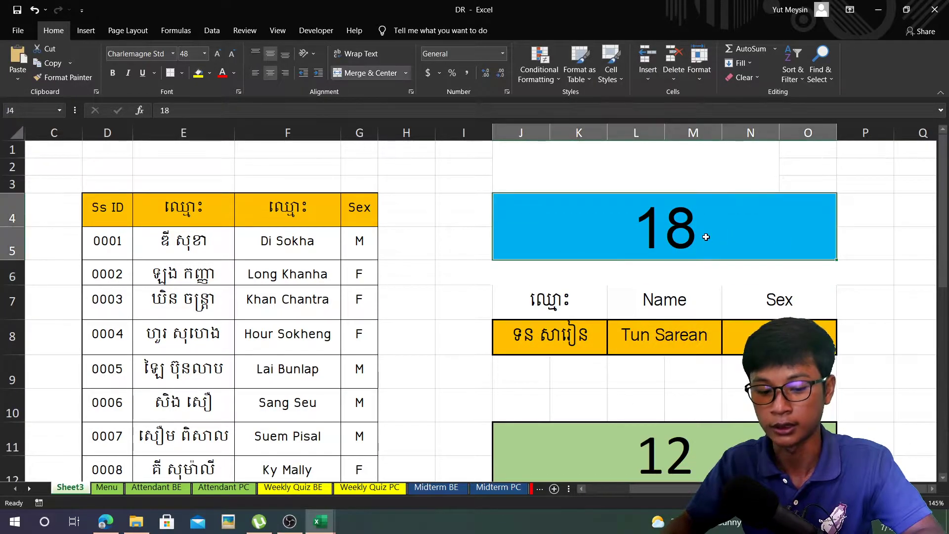
{"action": "type", "text": "01"}
{"action": "key", "text": "Return"}
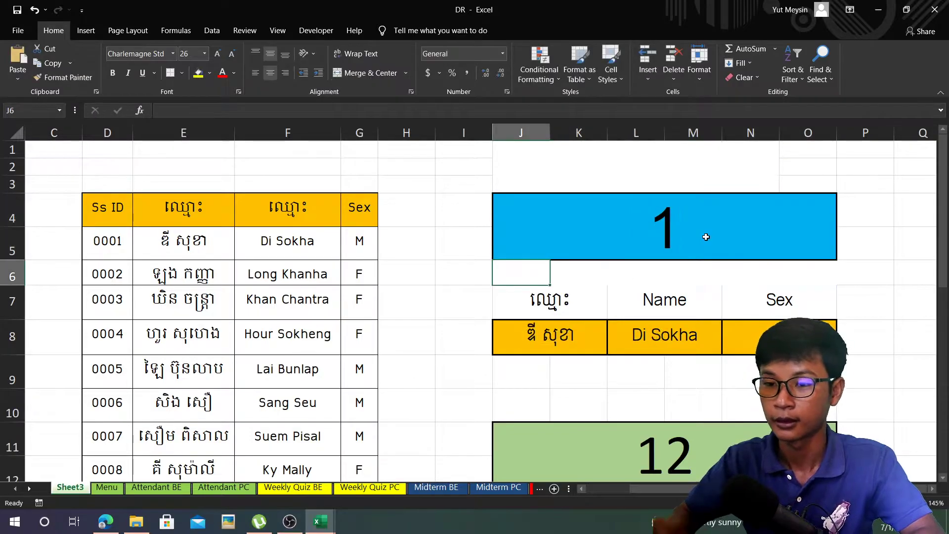
{"action": "left_click", "coordinate": [707, 238]}
{"action": "type", "text": "10"}
{"action": "key", "text": "Return"}
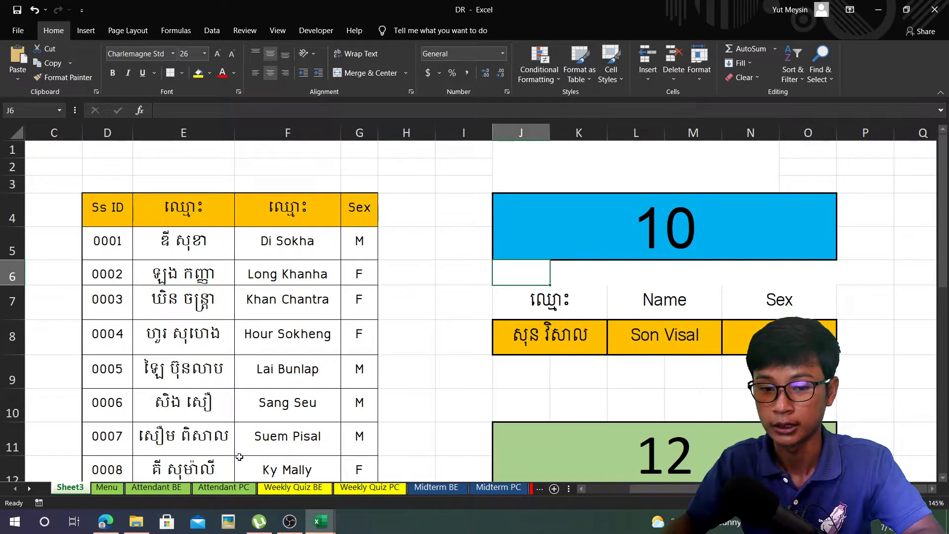
Switch to the Assesment workbook and look over its empty blue, purple and peach lookup cells.
{"action": "left_click", "coordinate": [320, 522]}
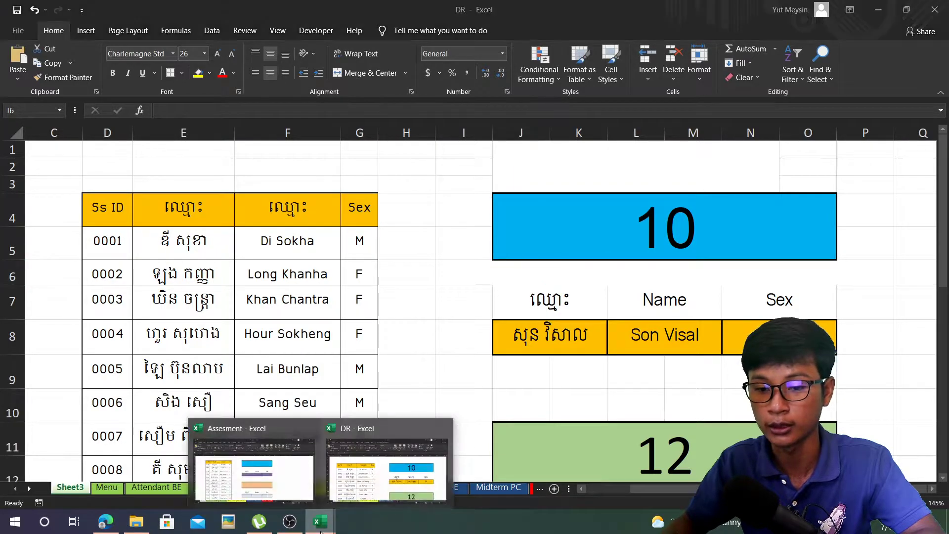
{"action": "left_click", "coordinate": [278, 481]}
{"action": "left_click", "coordinate": [448, 257]}
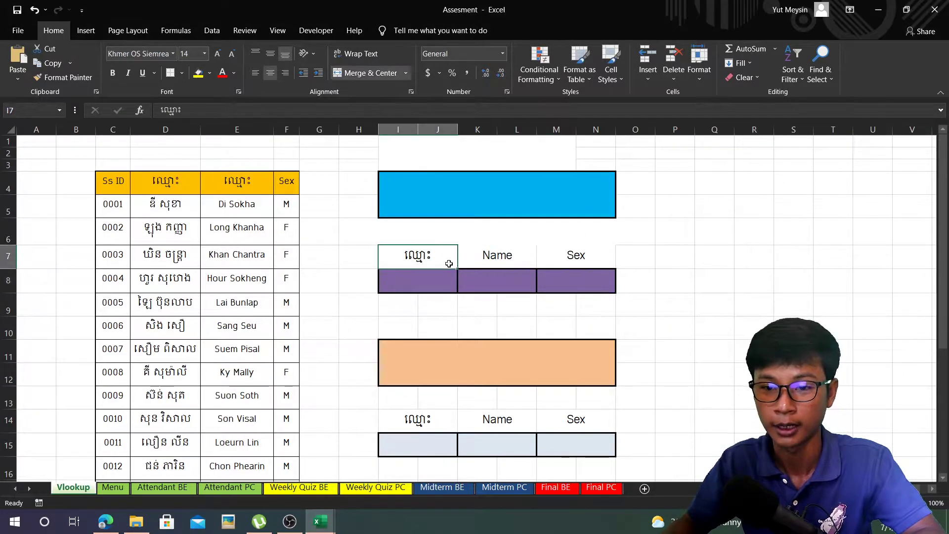
{"action": "left_click", "coordinate": [429, 272]}
{"action": "left_click", "coordinate": [590, 284]}
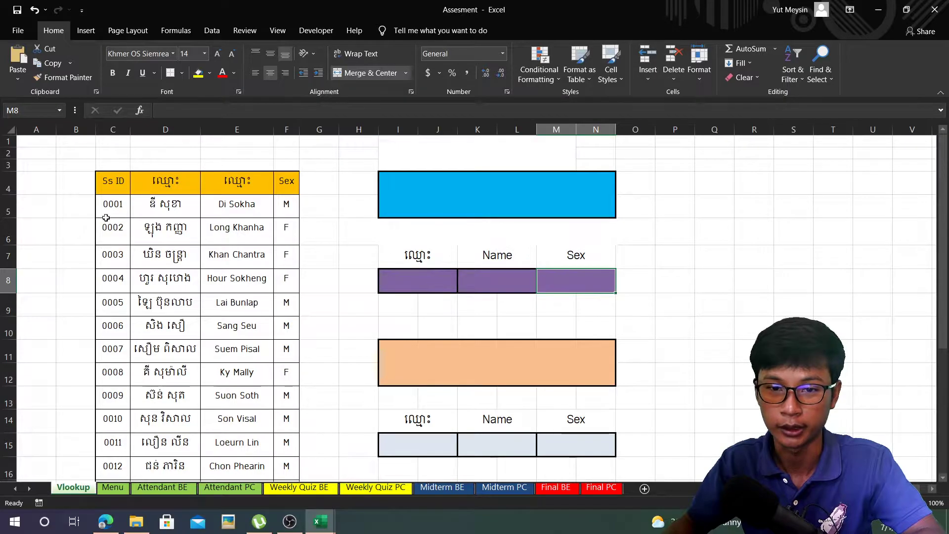
{"action": "left_click_drag", "start_coordinate": [107, 203], "coordinate": [238, 445]}
{"action": "left_click", "coordinate": [421, 286]}
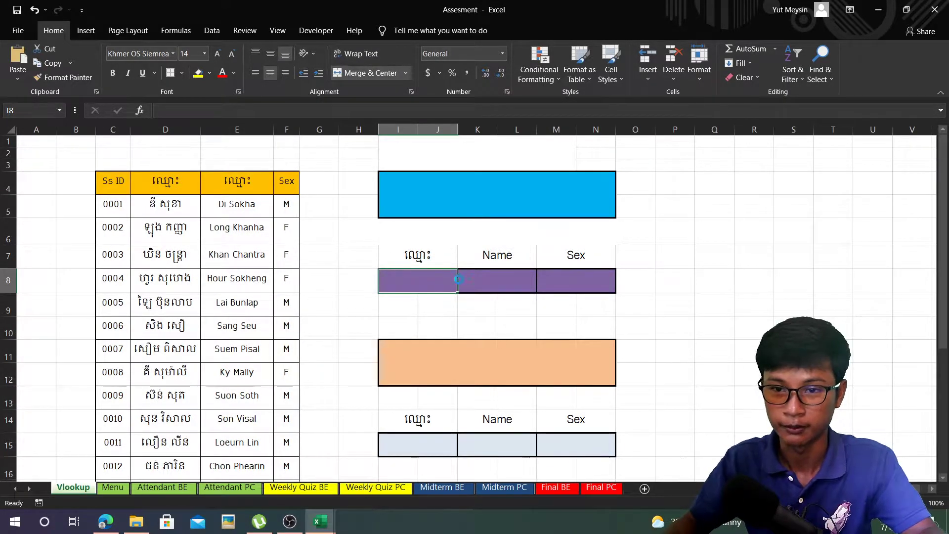
{"action": "scroll", "coordinate": [425, 281], "scroll_direction": "up", "scroll_amount": 1}
{"action": "scroll", "coordinate": [690, 236], "scroll_direction": "up", "scroll_amount": 3}
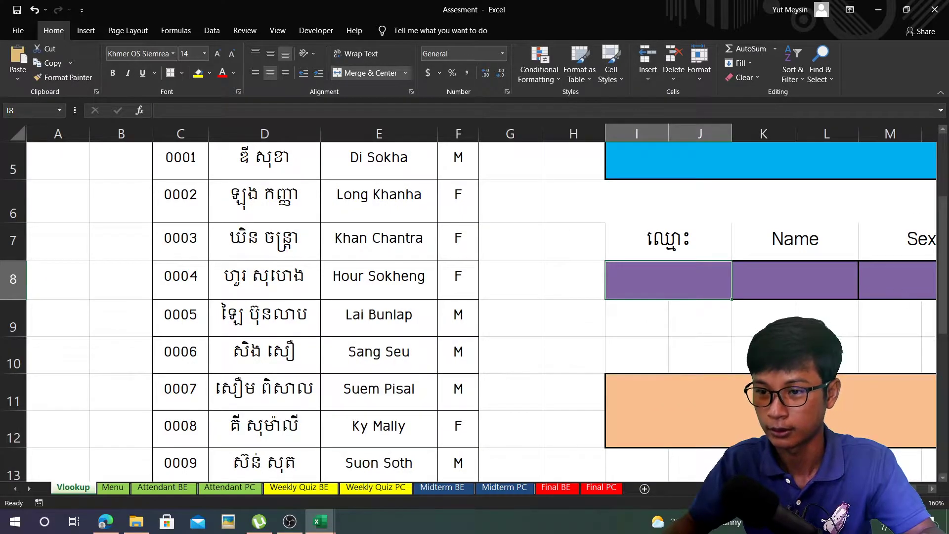
{"action": "scroll", "coordinate": [690, 236], "scroll_direction": "down", "scroll_amount": 1}
{"action": "scroll", "coordinate": [933, 206], "scroll_direction": "up", "scroll_amount": 1}
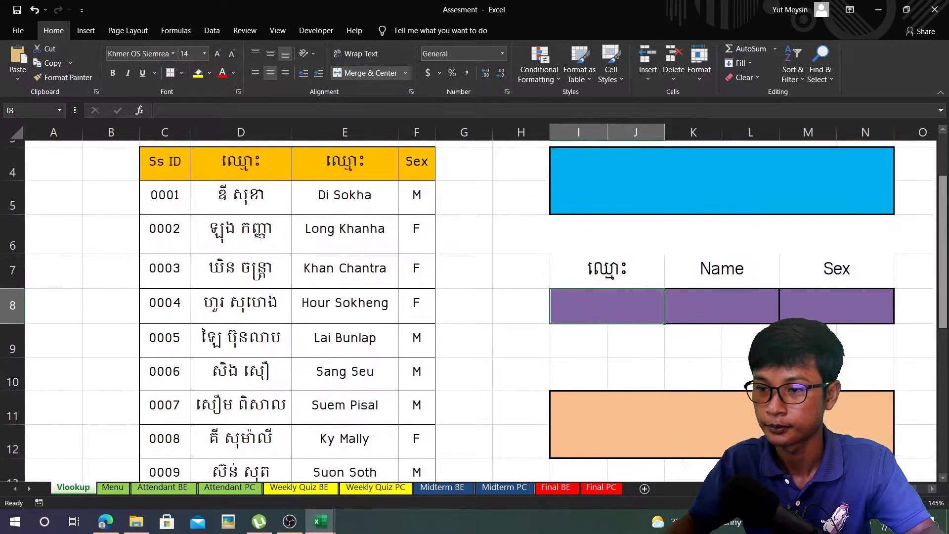
Start =VLOOKUP( in the Khmer-name cell with the blue ID box locked as $I$4.
{"action": "type", "text": "="}
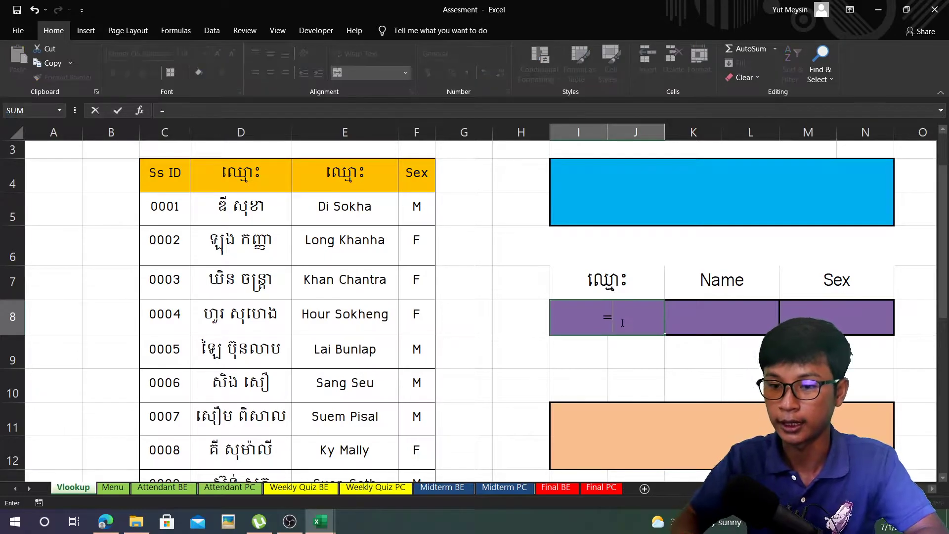
{"action": "type", "text": "V"}
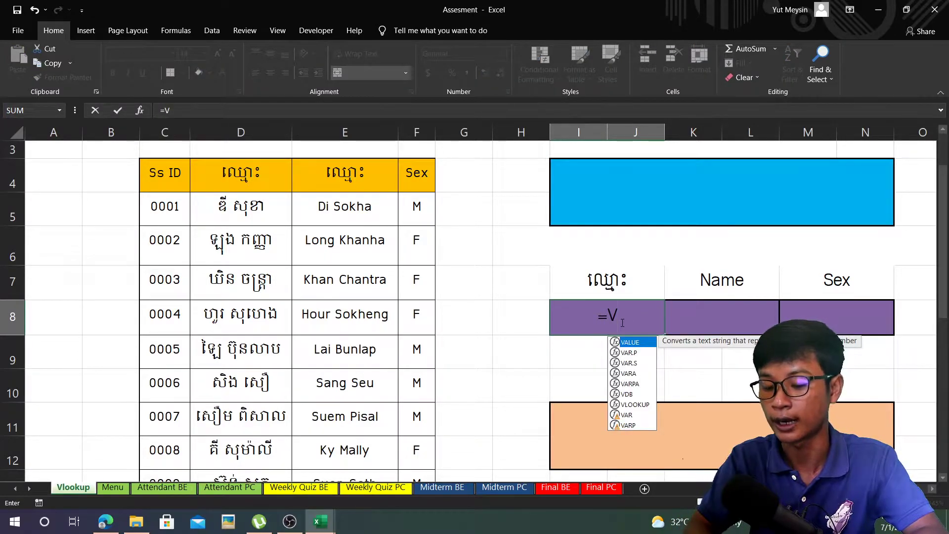
{"action": "type", "text": "l"}
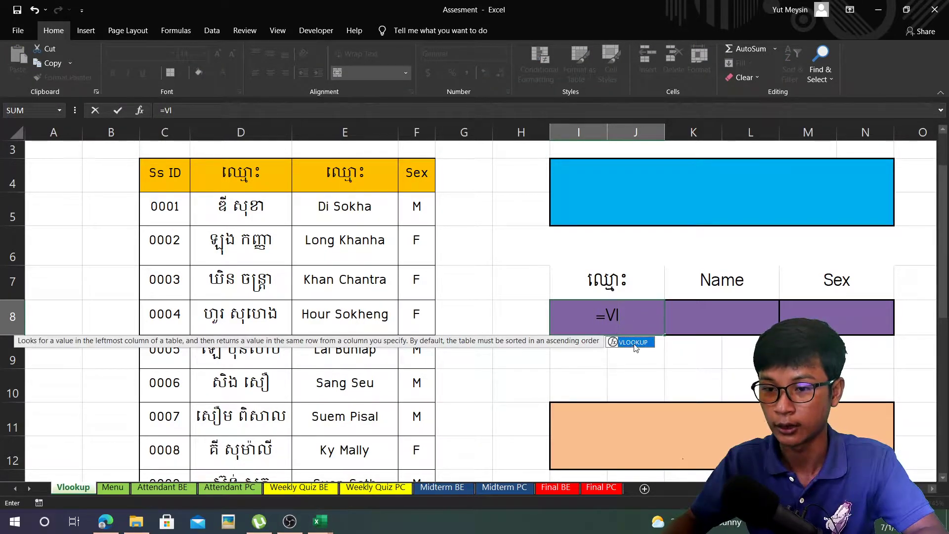
{"action": "double_click", "coordinate": [642, 343]}
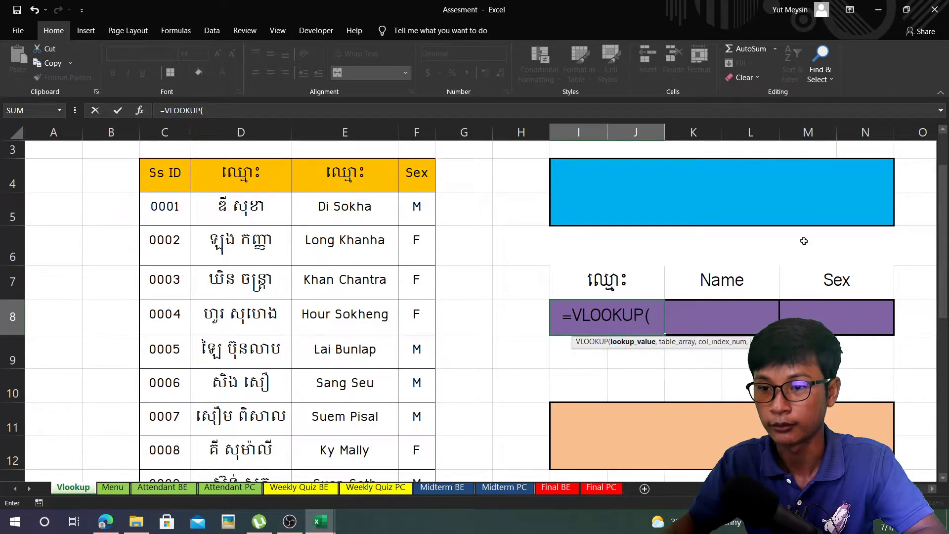
{"action": "left_click", "coordinate": [693, 175]}
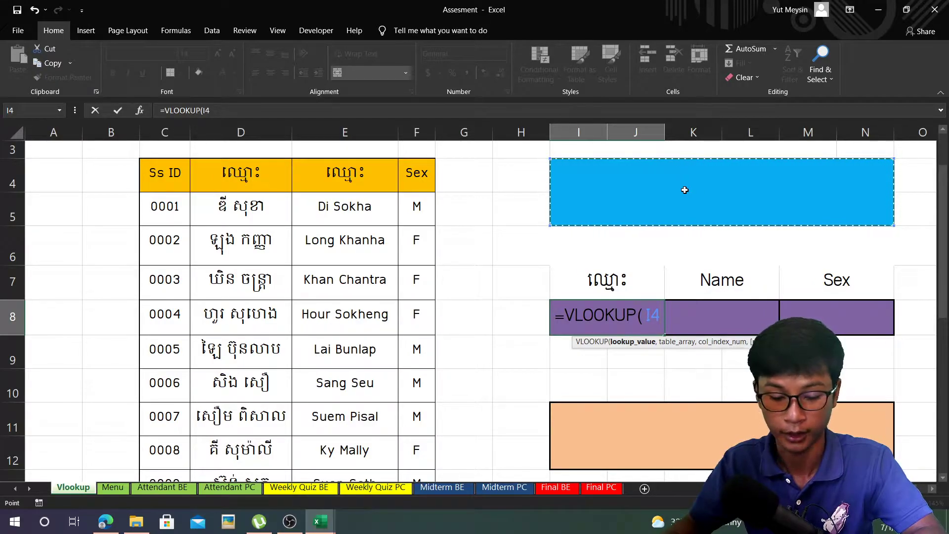
{"action": "key", "text": "F4"}
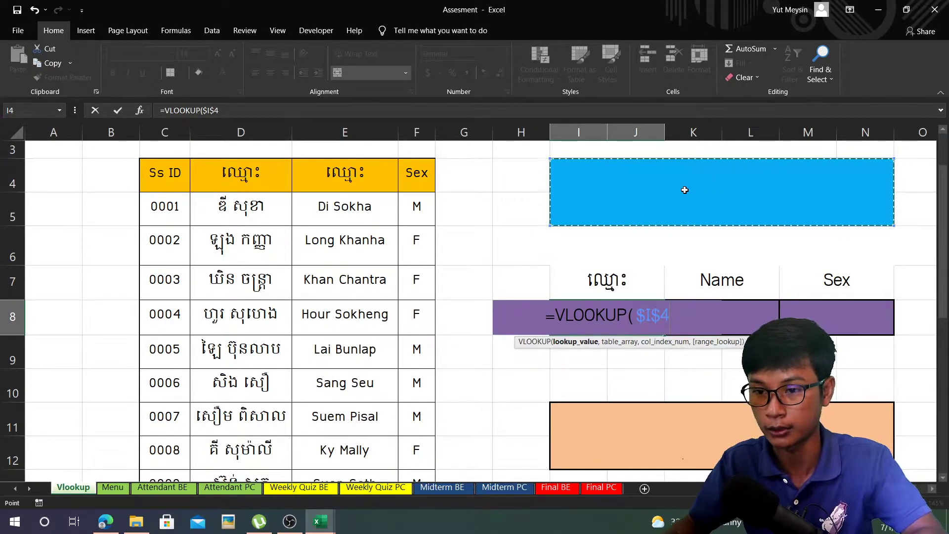
{"action": "type", "text": ","}
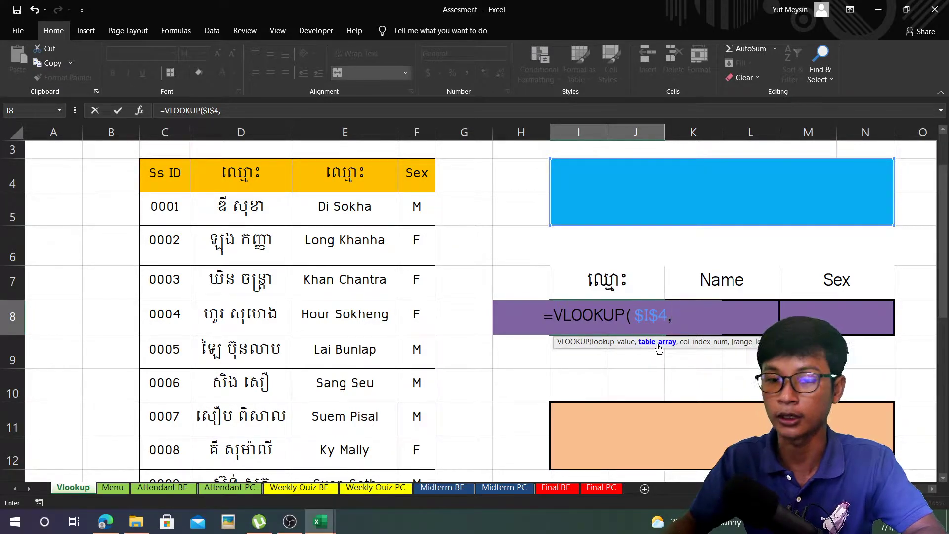
Add the locked table range $C$5:$F$22, column index 2 and TRUE match type.
{"action": "mouse_move", "coordinate": [168, 214]}
{"action": "left_mouse_down"}
{"action": "mouse_move", "coordinate": [348, 236]}
{"action": "mouse_move", "coordinate": [413, 531]}
{"action": "mouse_move", "coordinate": [415, 414]}
{"action": "left_mouse_up"}
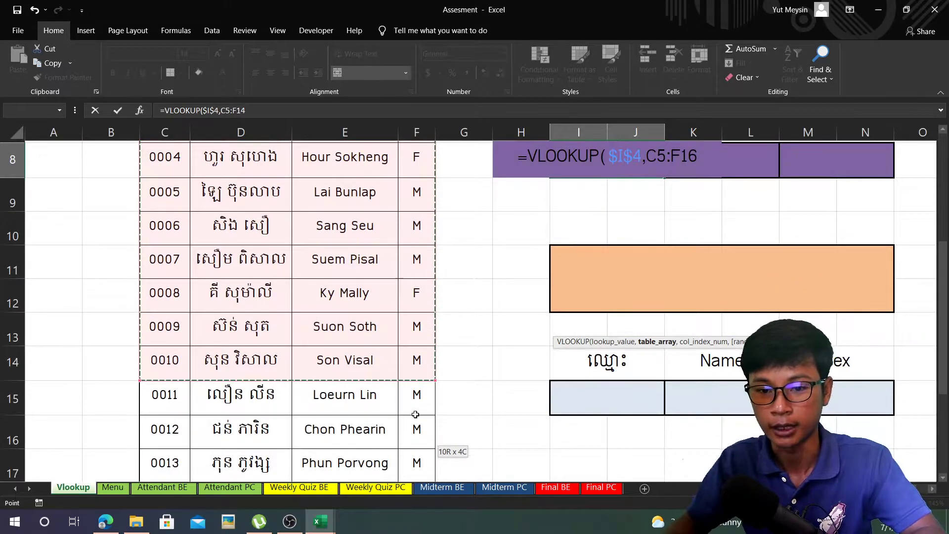
{"action": "left_click_drag", "start_coordinate": [416, 531], "coordinate": [413, 477]}
{"action": "left_click_drag", "start_coordinate": [417, 342], "coordinate": [415, 62]}
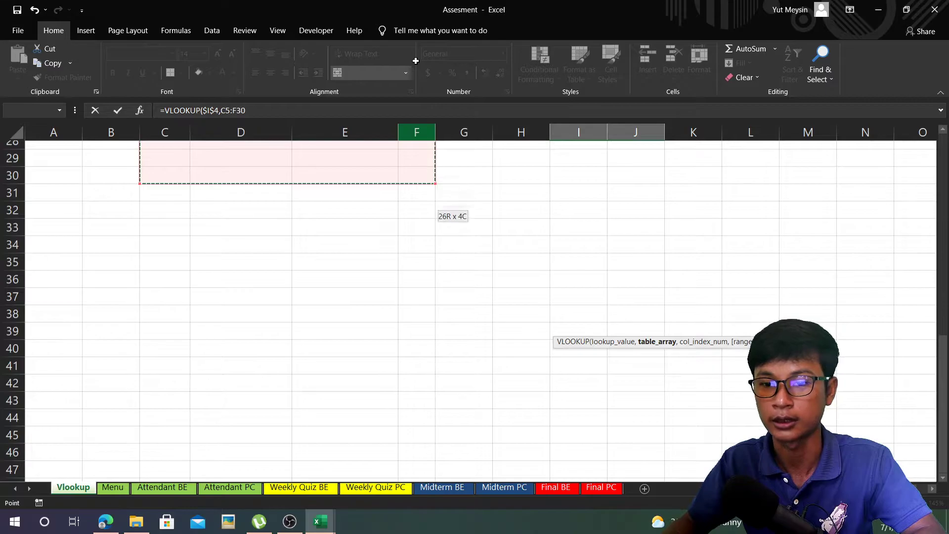
{"action": "left_click_drag", "start_coordinate": [416, 61], "coordinate": [410, 220]}
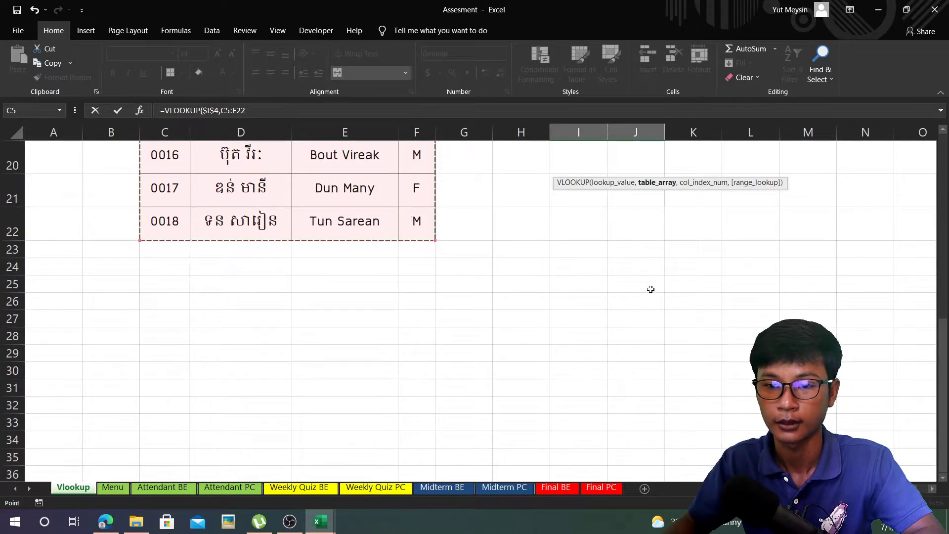
{"action": "scroll", "coordinate": [645, 288], "scroll_direction": "up", "scroll_amount": 6}
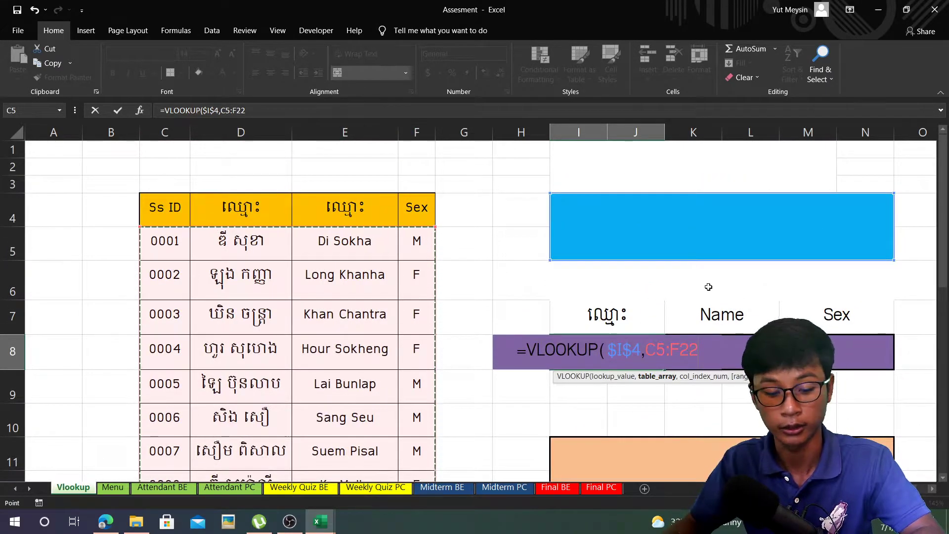
{"action": "key", "text": "F4"}
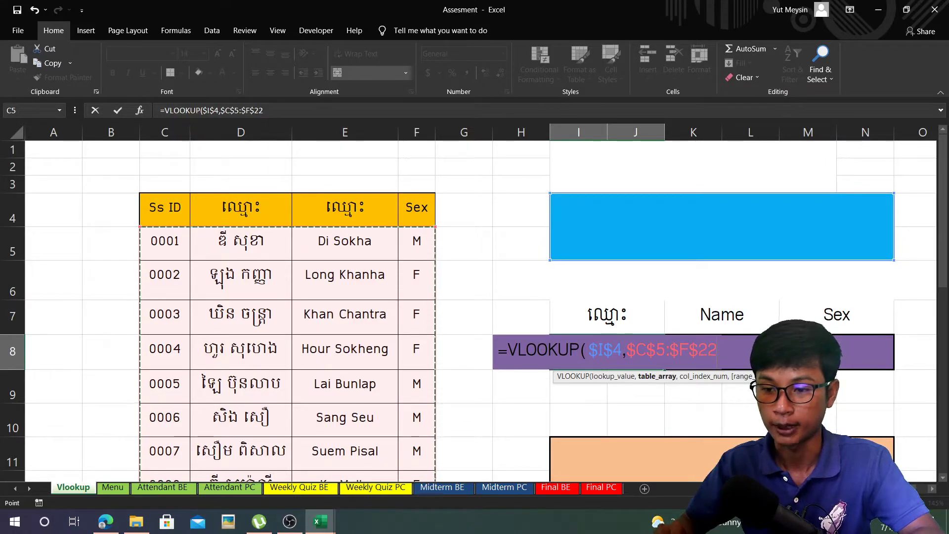
{"action": "type", "text": ","}
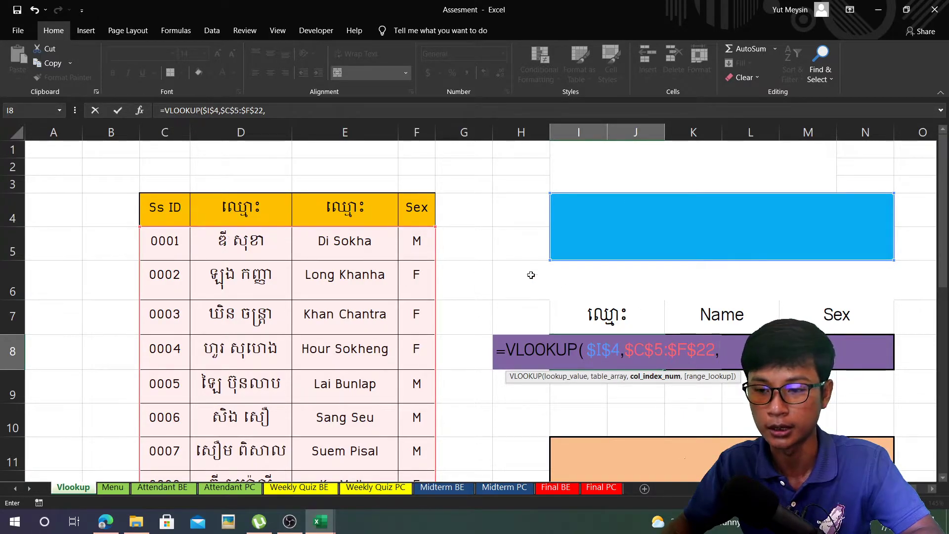
{"action": "type", "text": "2"}
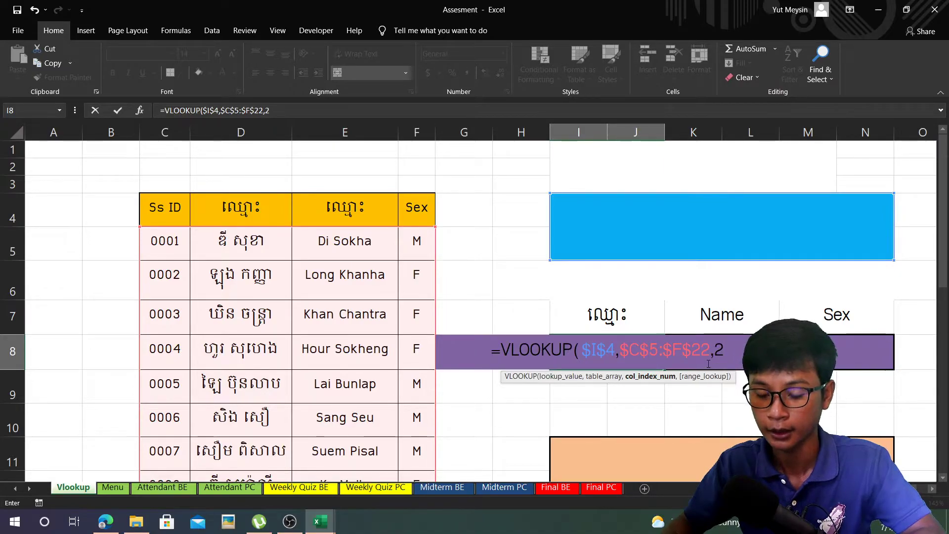
{"action": "type", "text": ","}
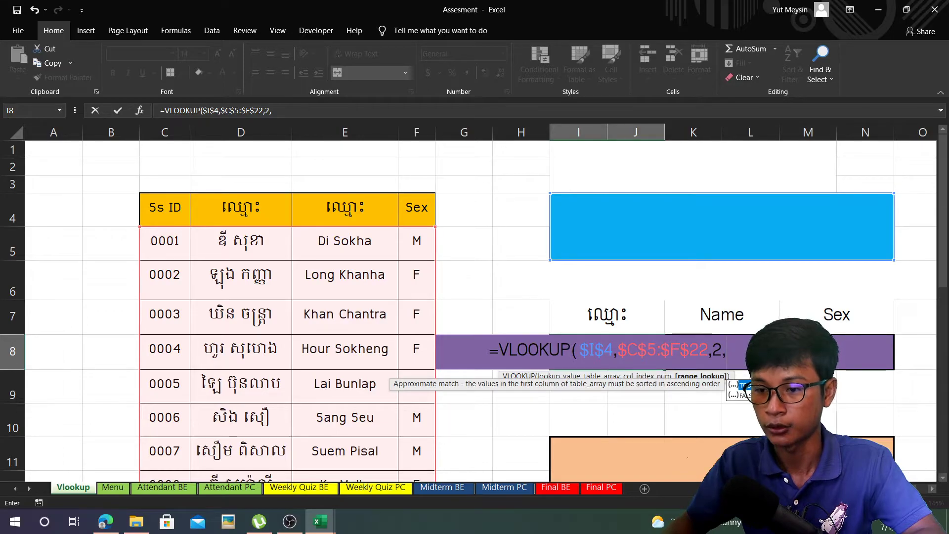
{"action": "key", "text": "Tab"}
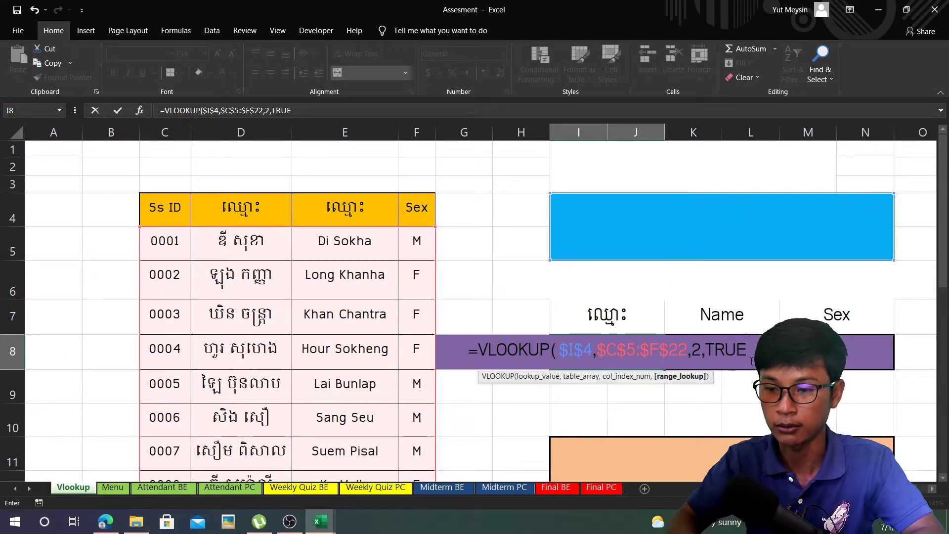
Close and commit the formula =VLOOKUP($I$4,$C$5:$F$22,2,TRUE) in the Khmer-name cell.
{"action": "type", "text": ")"}
{"action": "key", "text": "Return"}
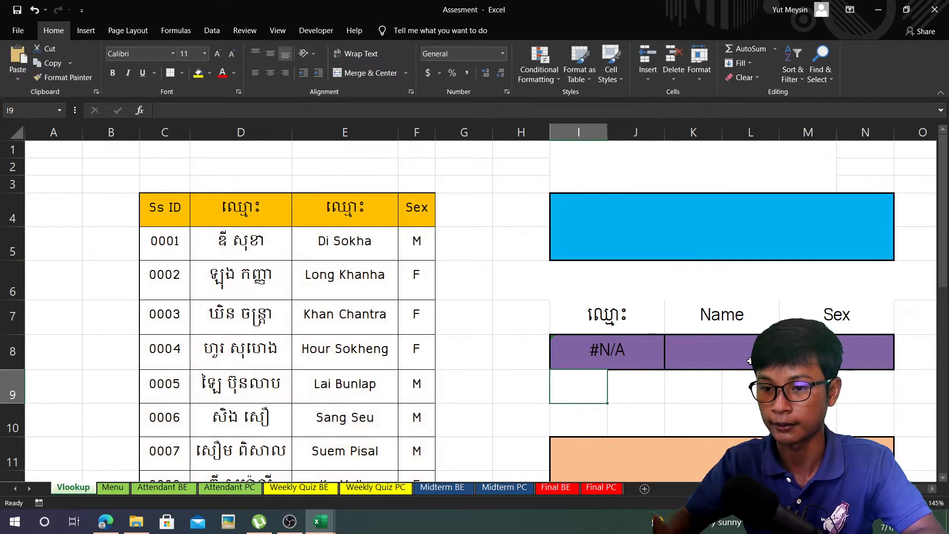
{"action": "left_click", "coordinate": [594, 350]}
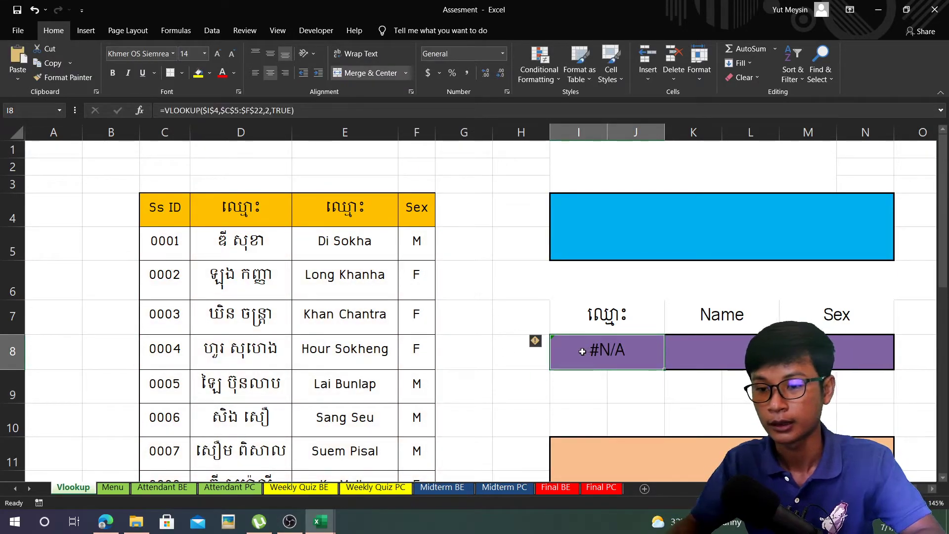
Enter ID 10 in the blue box so the Khmer name replaces #N/A.
{"action": "left_click", "coordinate": [697, 227]}
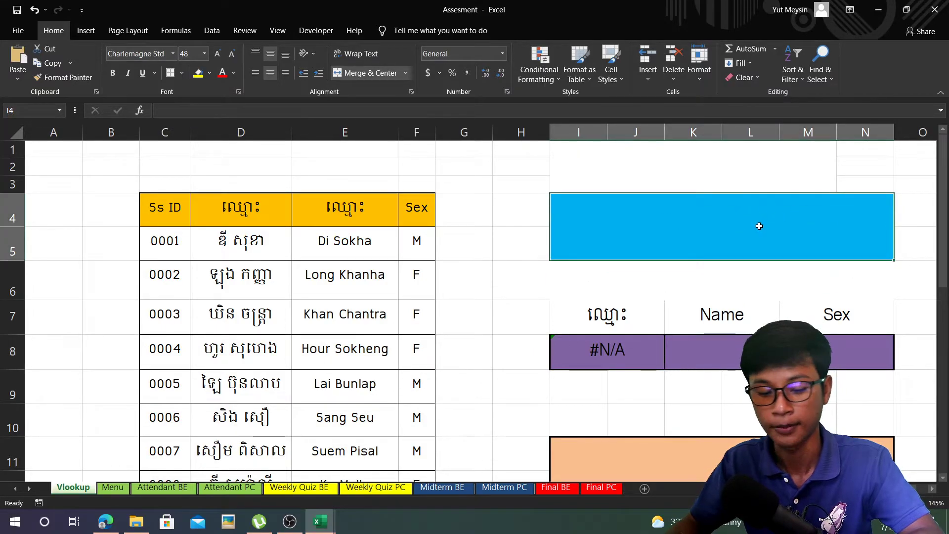
{"action": "type", "text": "10"}
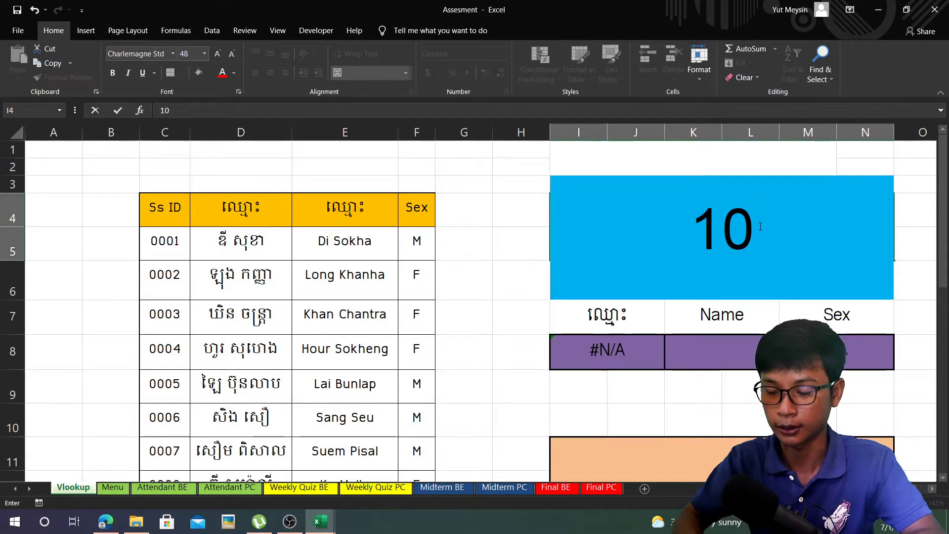
{"action": "key", "text": "Return"}
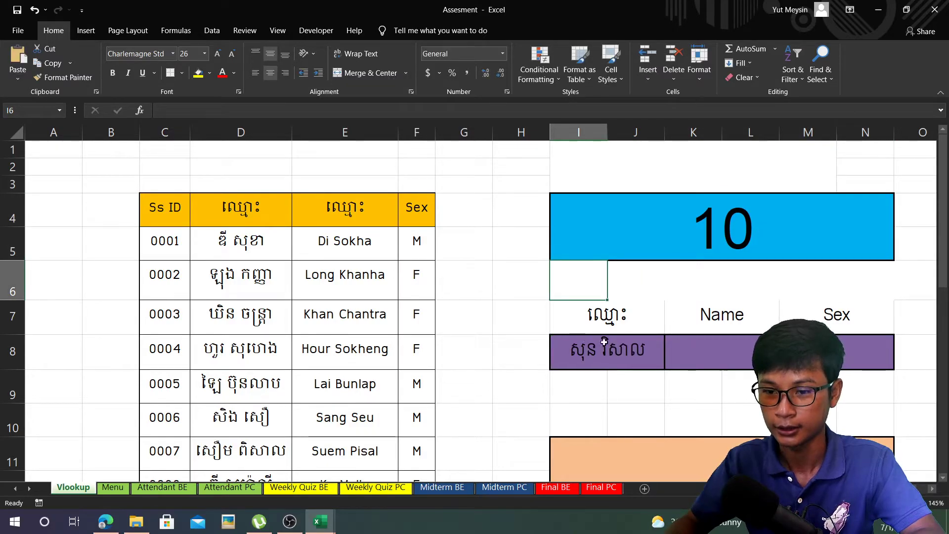
{"action": "left_click", "coordinate": [604, 342]}
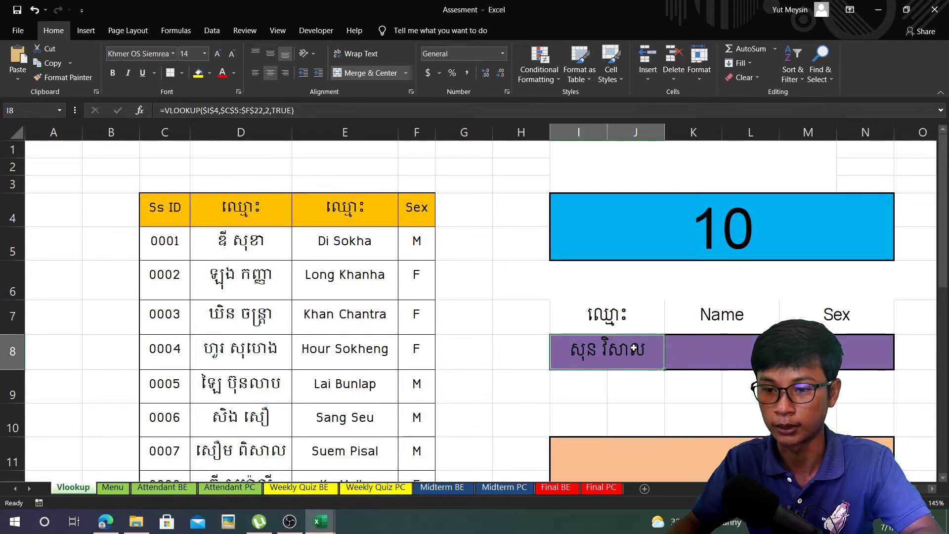
Copy the Khmer-name formula into the Name cell and change its column index to 3.
{"action": "left_click", "coordinate": [747, 351]}
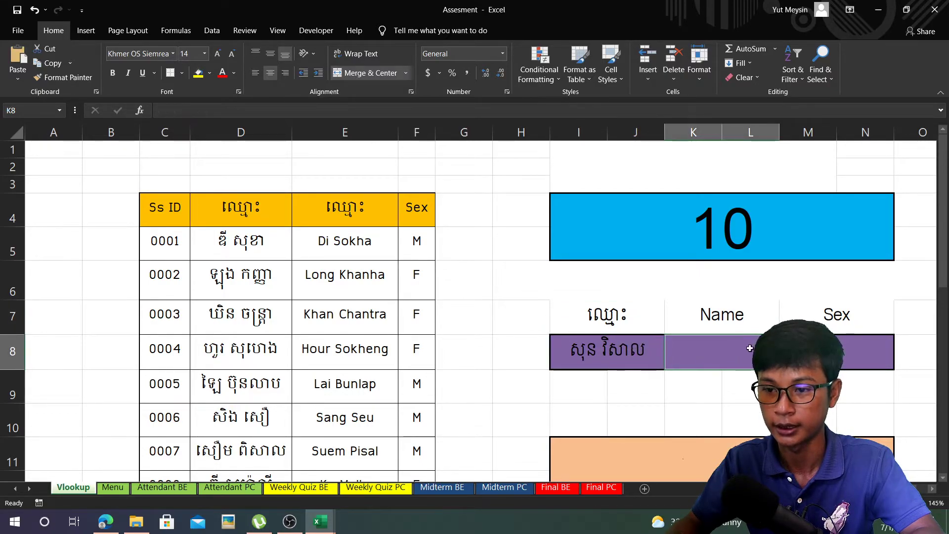
{"action": "left_click", "coordinate": [601, 348]}
{"action": "key", "text": "ctrl+c"}
{"action": "left_click", "coordinate": [717, 354]}
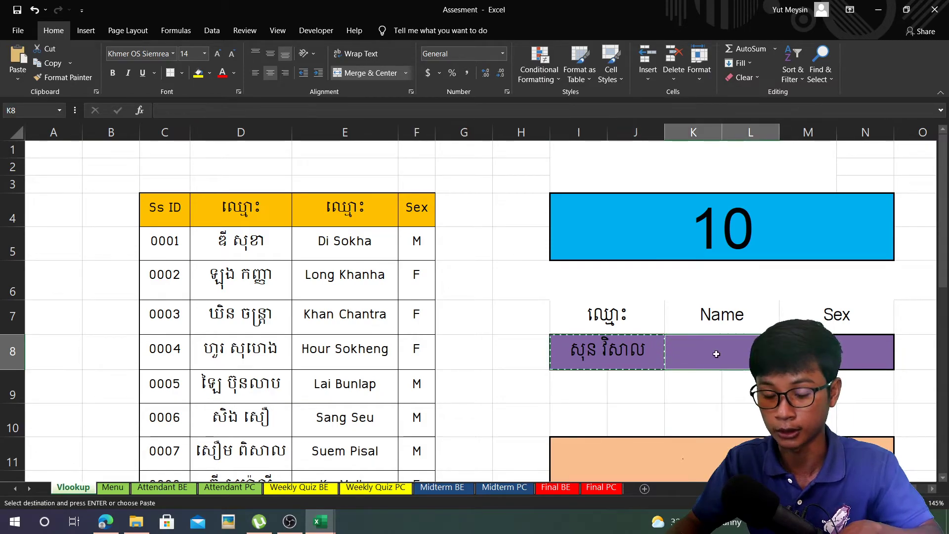
{"action": "key", "text": "ctrl+v"}
{"action": "key", "text": "F2"}
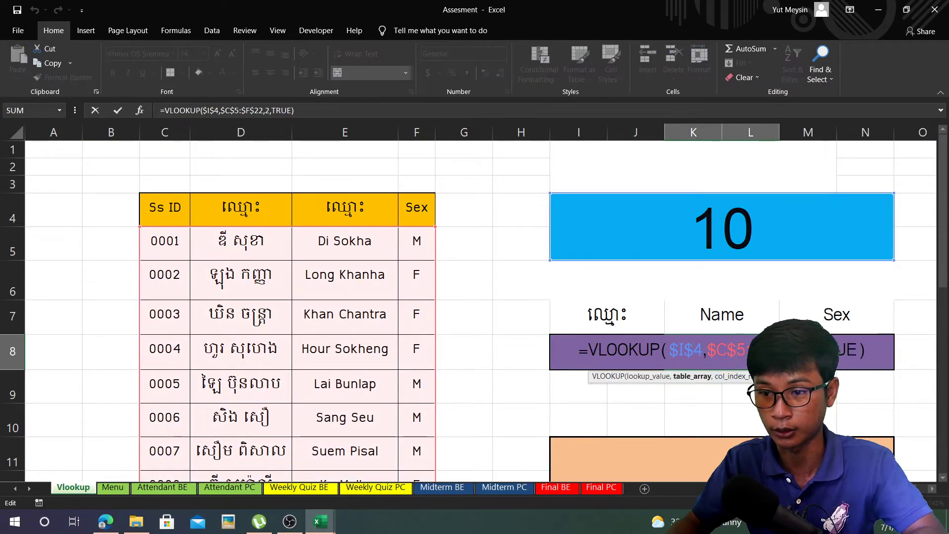
{"action": "key", "text": "Right"}
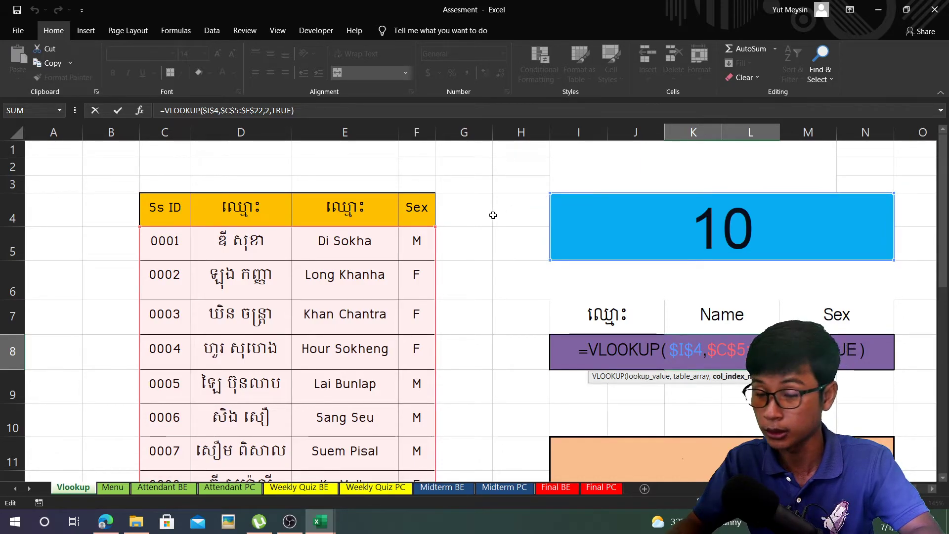
{"action": "key", "text": "BackSpace"}
{"action": "type", "text": "3"}
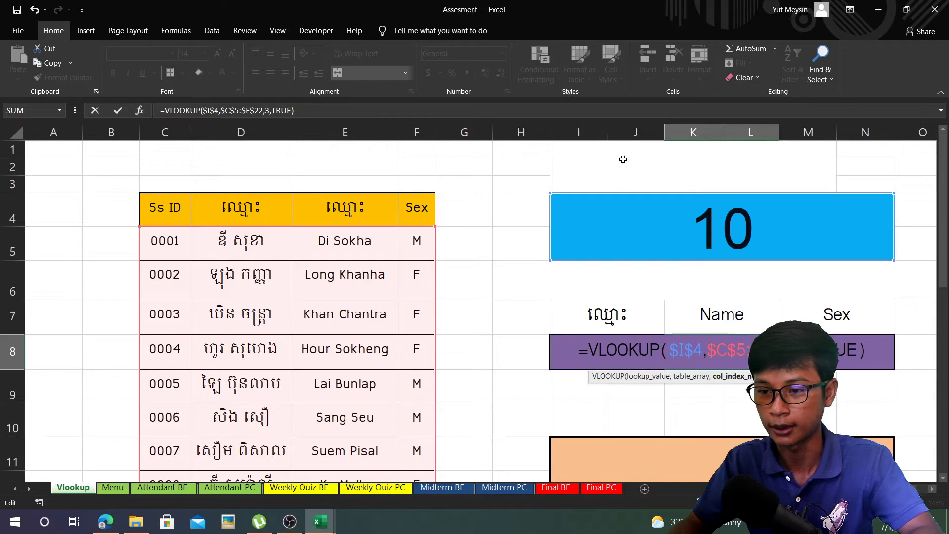
{"action": "key", "text": "Return"}
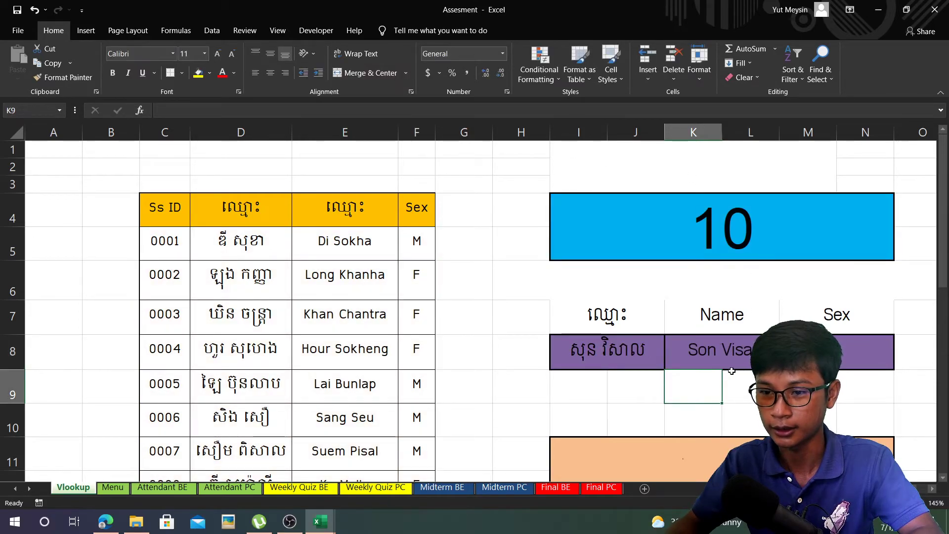
{"action": "left_click", "coordinate": [731, 366]}
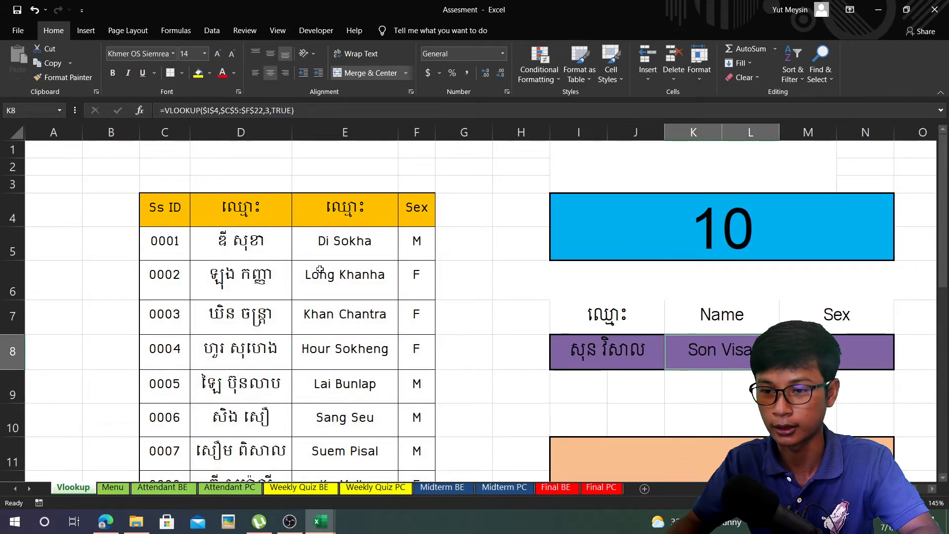
Copy the English-name formula into the Sex cell with column index 4, returning M.
{"action": "left_click", "coordinate": [170, 212]}
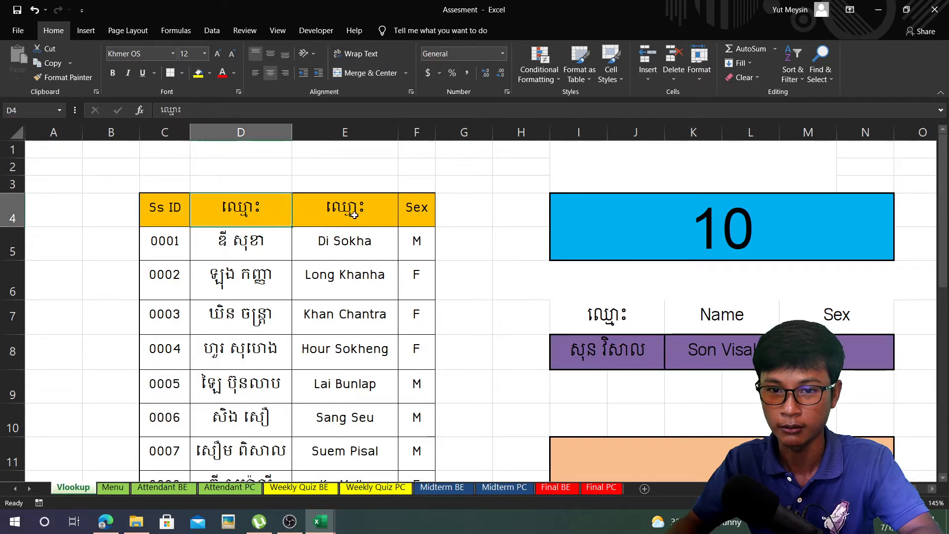
{"action": "left_click_drag", "start_coordinate": [345, 243], "coordinate": [346, 447]}
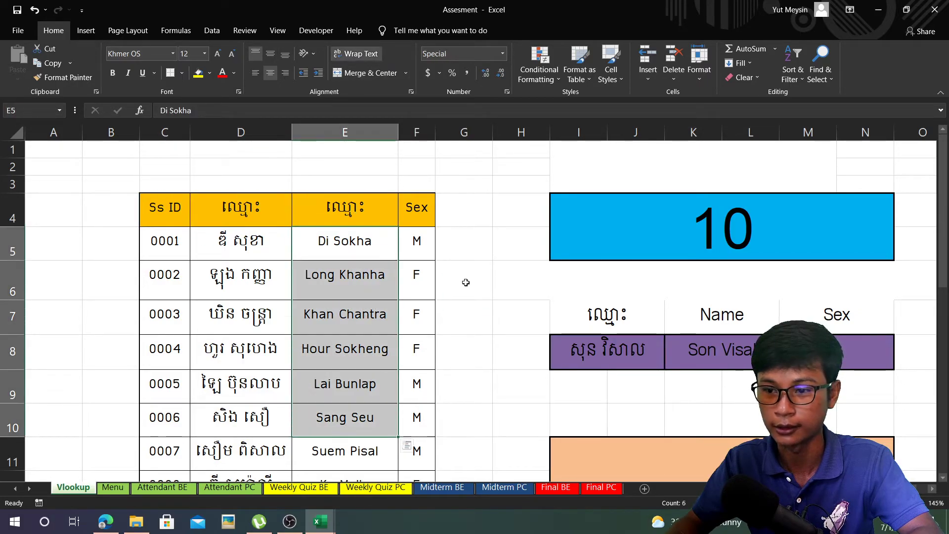
{"action": "left_click", "coordinate": [730, 356]}
{"action": "key", "text": "ctrl+c"}
{"action": "left_click", "coordinate": [851, 346]}
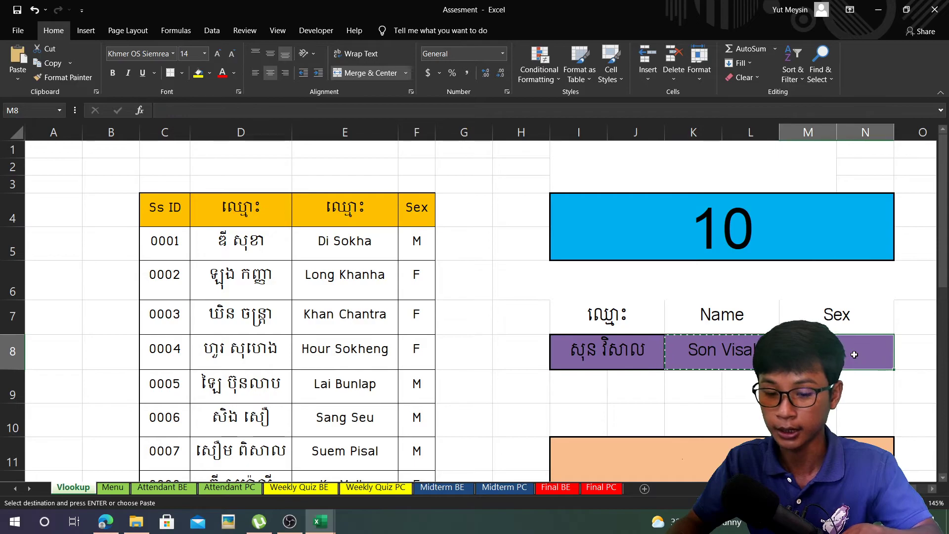
{"action": "key", "text": "ctrl+v"}
{"action": "double_click", "coordinate": [850, 346]}
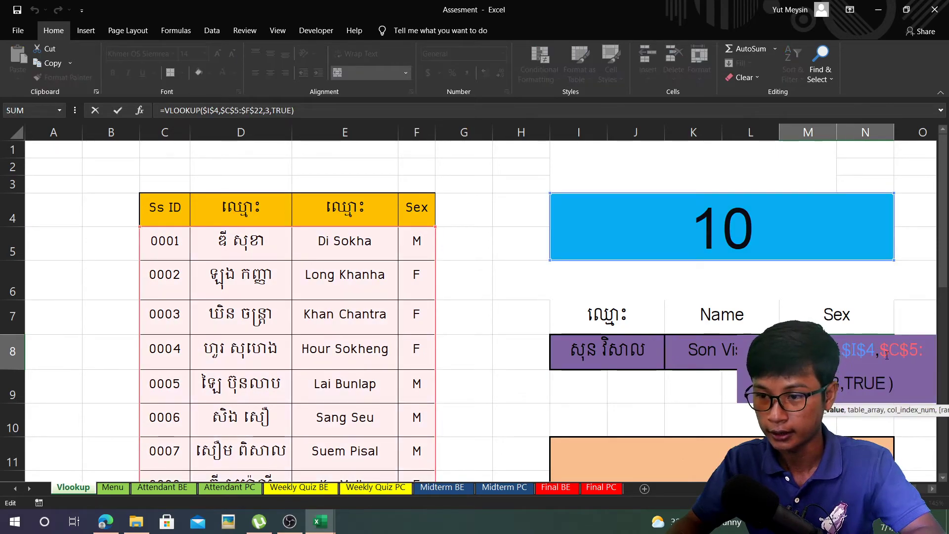
{"action": "key", "text": "Right"}
{"action": "key", "text": "Right"}
{"action": "key", "text": "Right"}
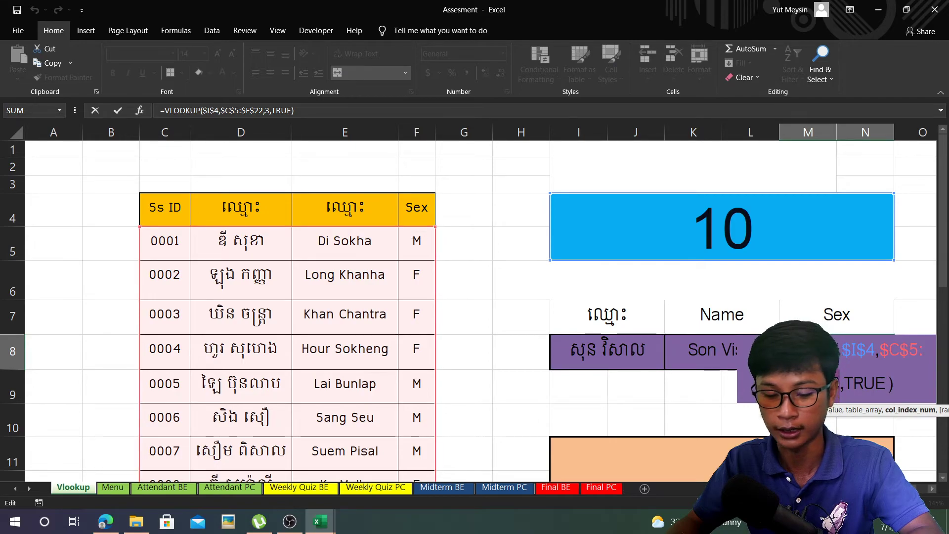
{"action": "key", "text": "Return"}
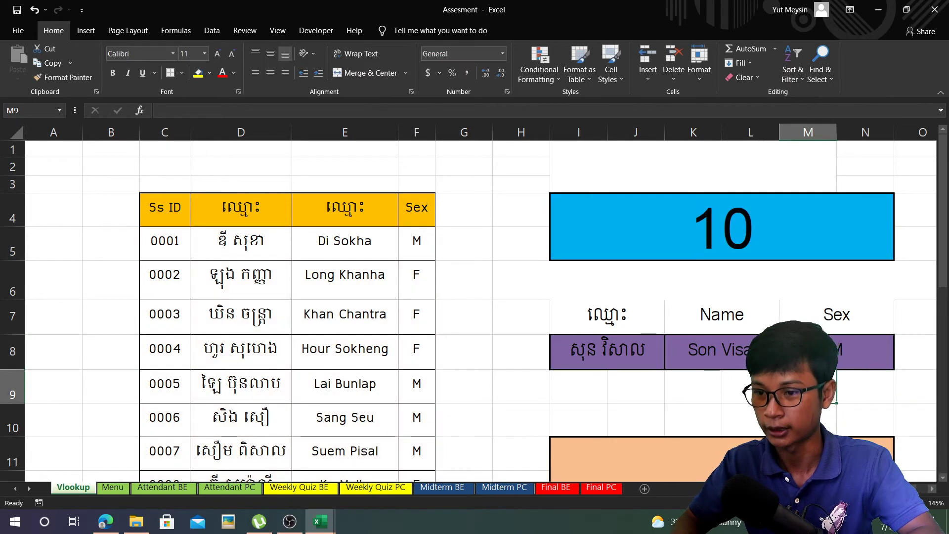
{"action": "key", "text": "Up"}
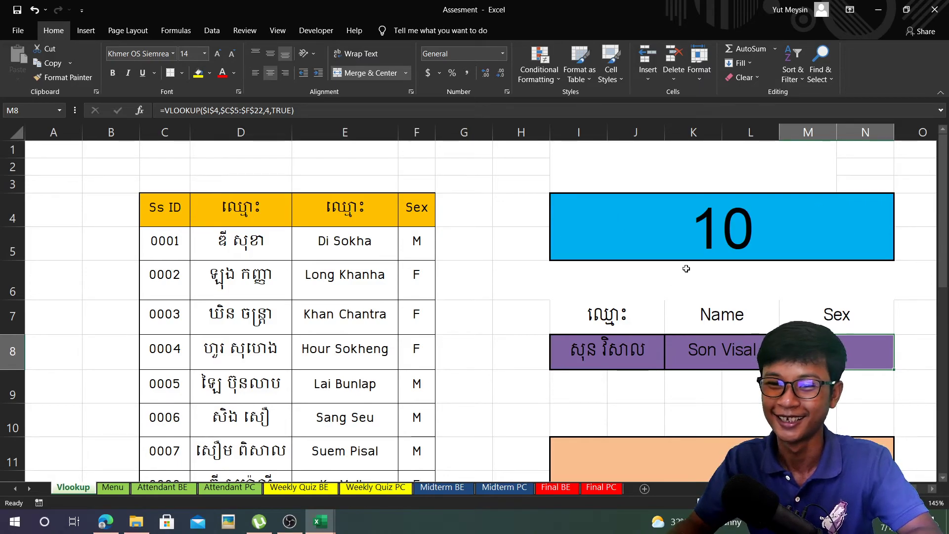
{"action": "scroll", "coordinate": [568, 275], "scroll_direction": "down", "scroll_amount": 4}
{"action": "scroll", "coordinate": [568, 275], "scroll_direction": "up", "scroll_amount": 1}
{"action": "scroll", "coordinate": [567, 275], "scroll_direction": "up", "scroll_amount": 2}
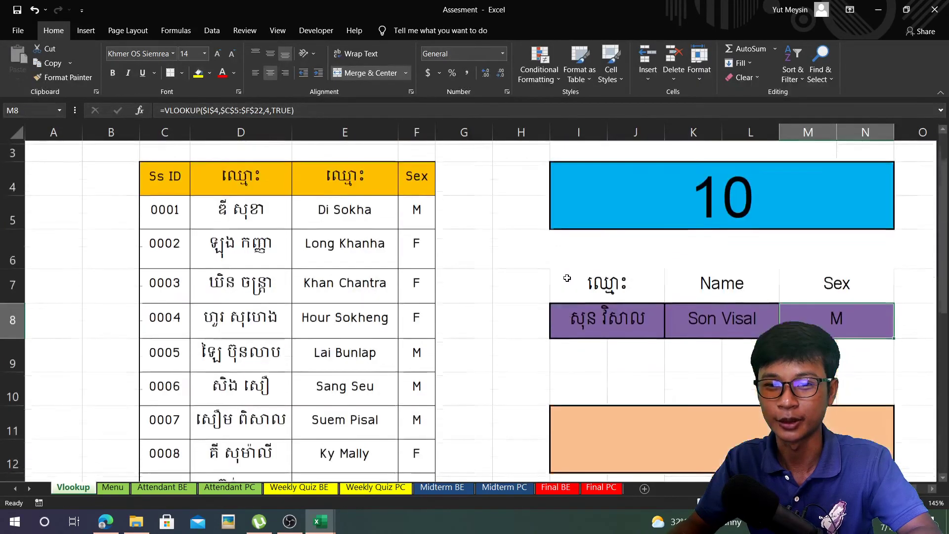
{"action": "scroll", "coordinate": [567, 278], "scroll_direction": "up", "scroll_amount": 1}
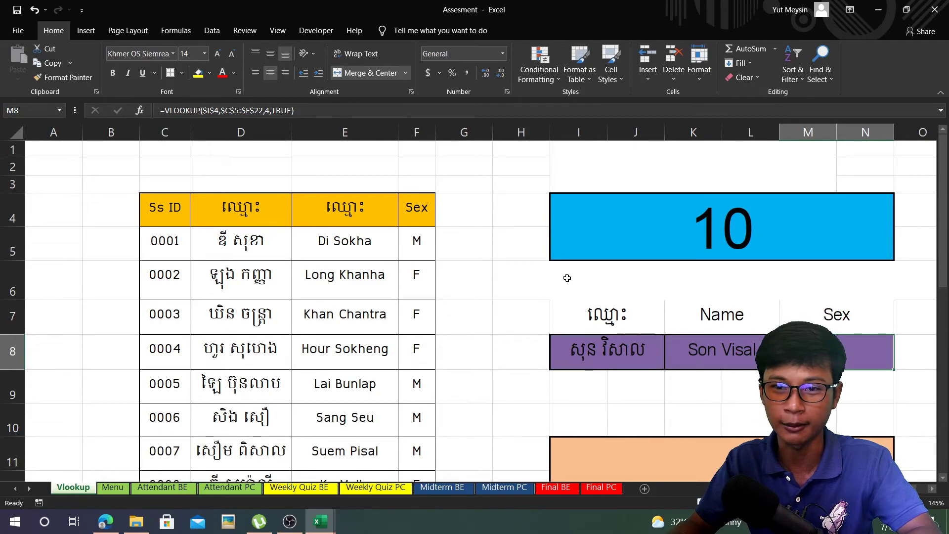